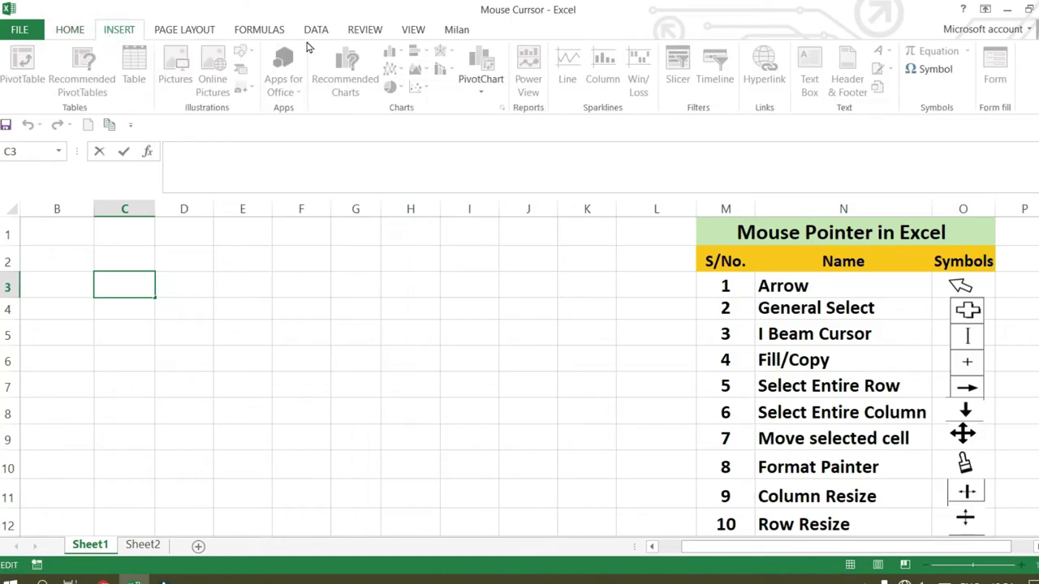
Make cell C3 bold from the Home tab, then switch to Sheet2
click(371, 33)
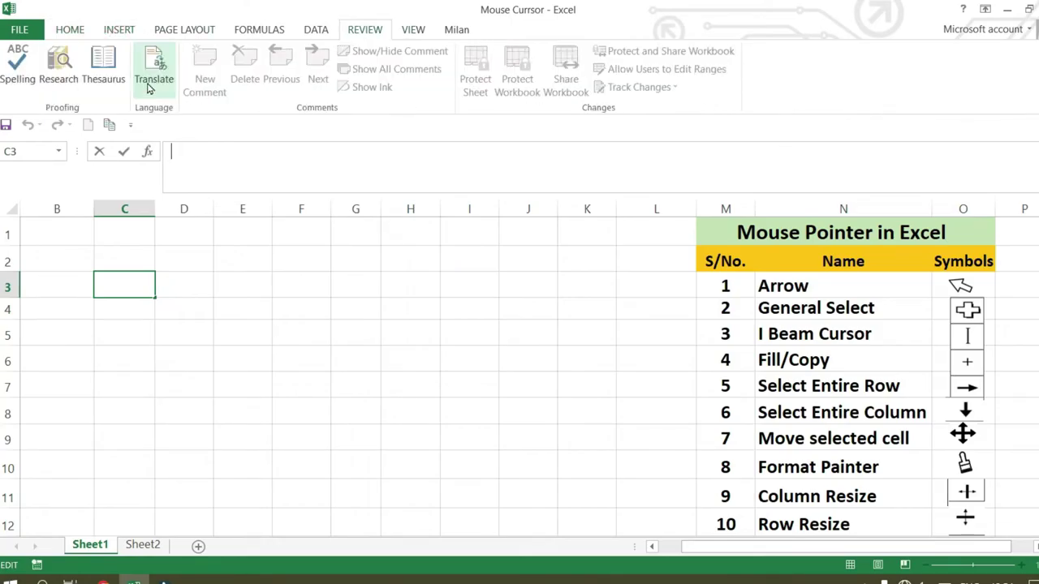
click(79, 33)
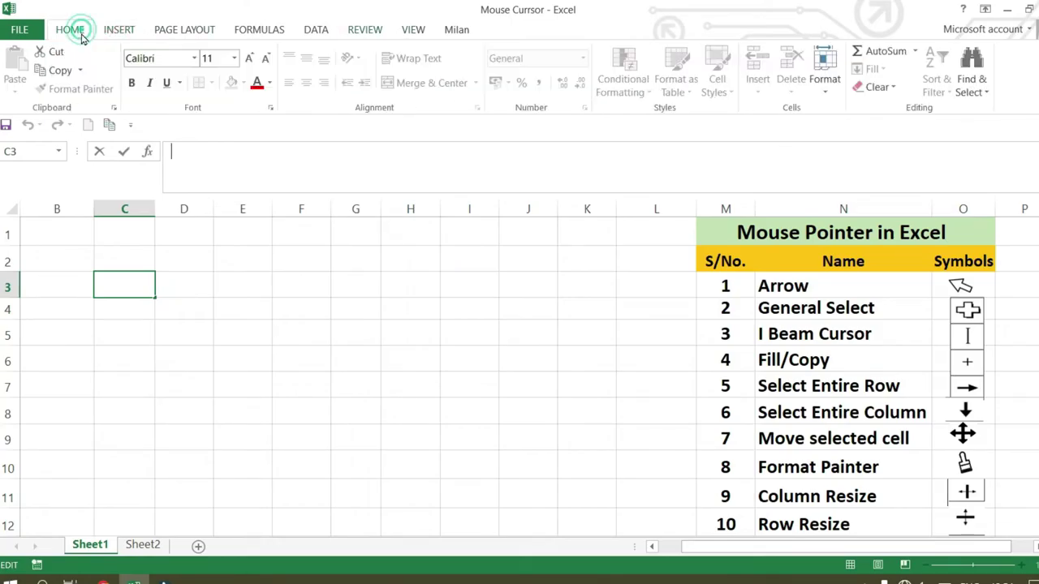
click(133, 84)
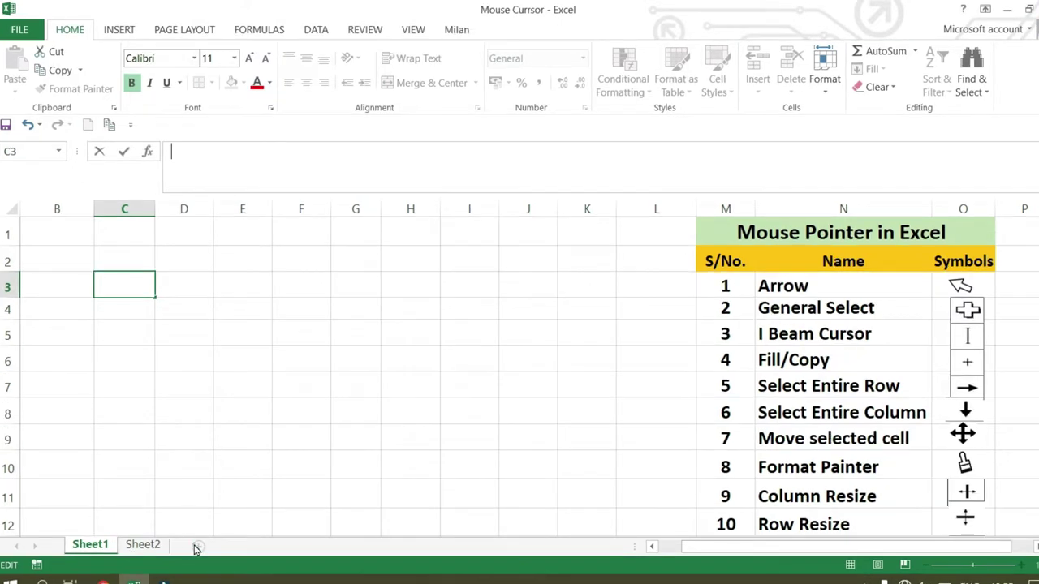
click(143, 545)
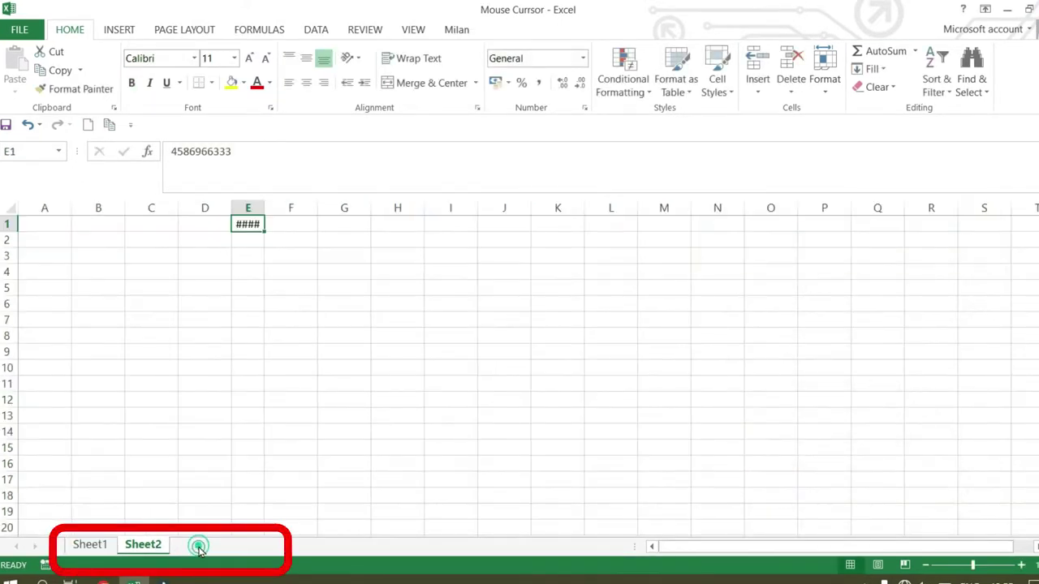
Add a new blank worksheet, Sheet3, then go back to Sheet1
click(198, 547)
click(89, 544)
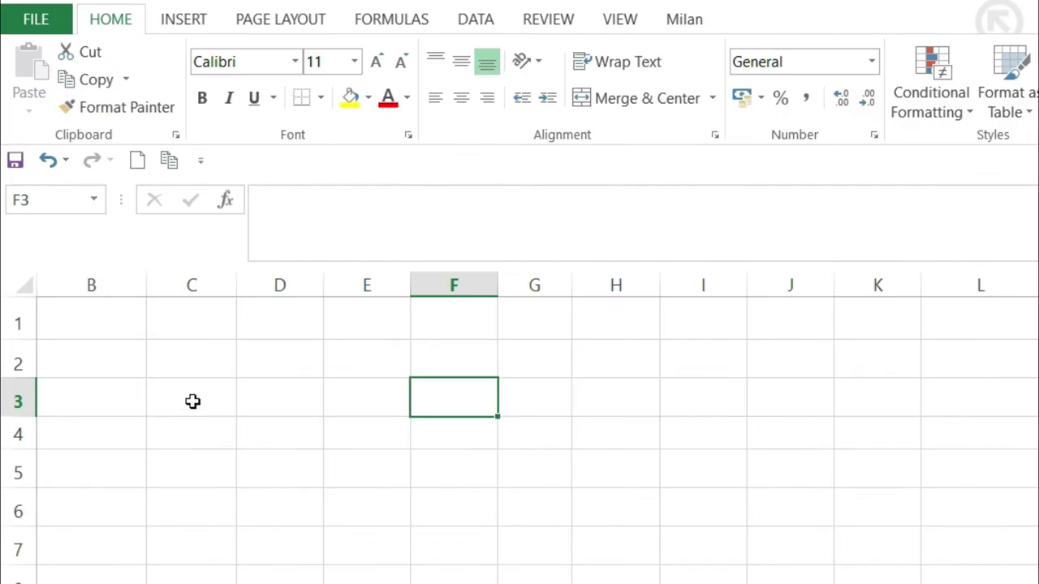
Enter the word Cat in cell C3
double_click(126, 286)
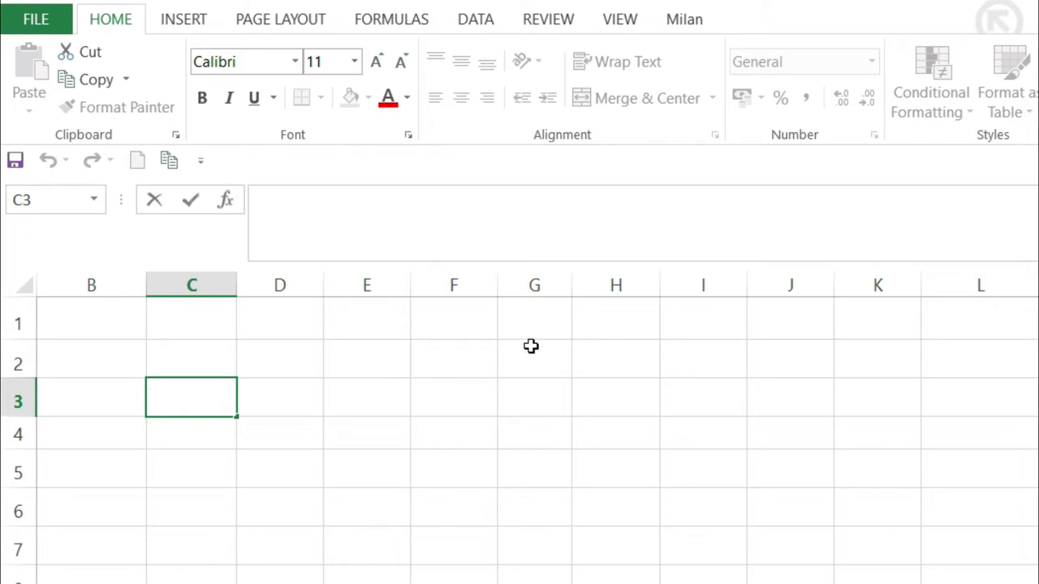
text(Cat)
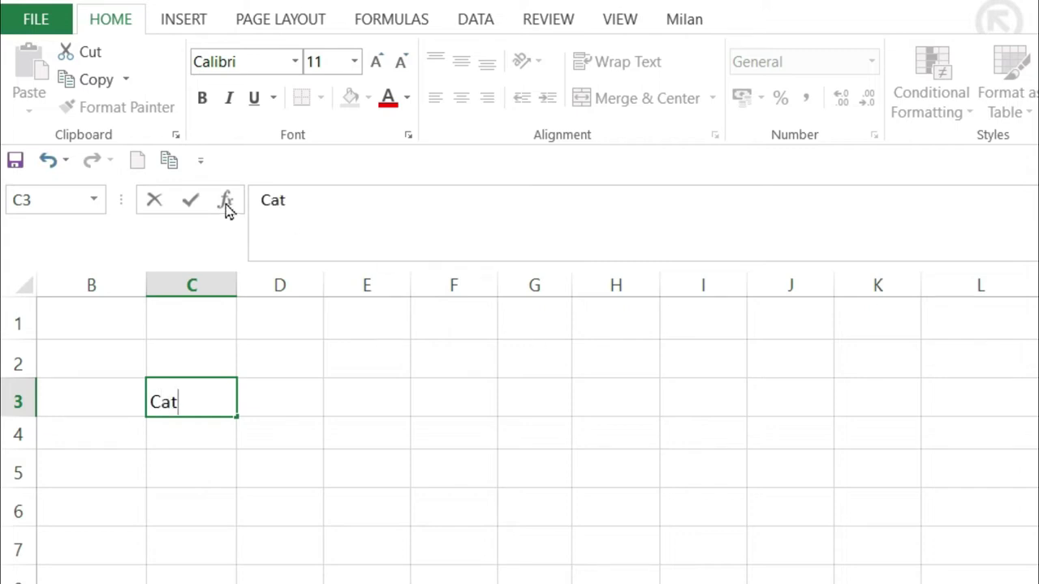
click(301, 201)
click(262, 62)
click(262, 63)
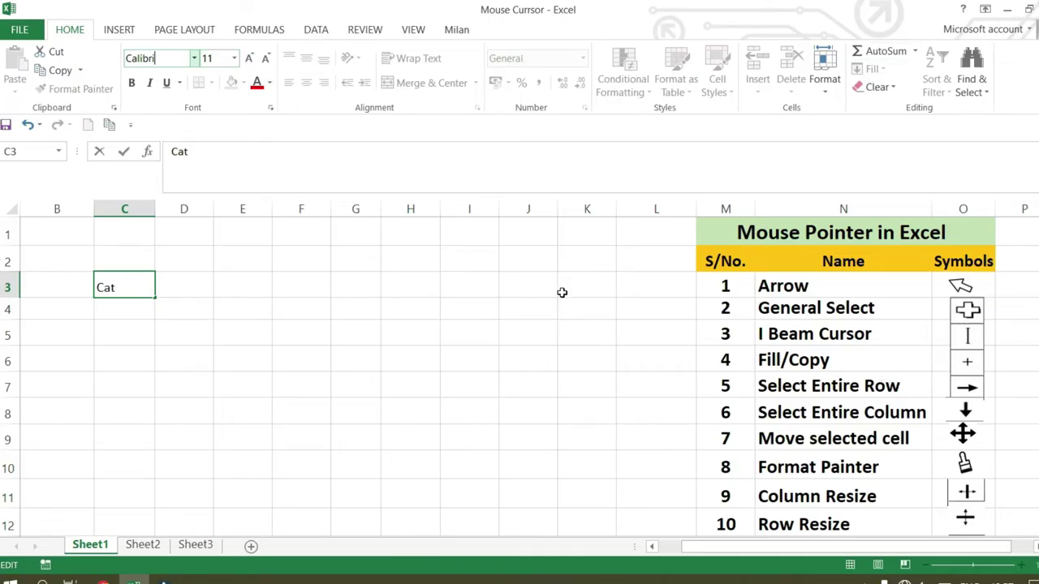
Enter 2 in cell E1 and 4 in cell E2
click(244, 239)
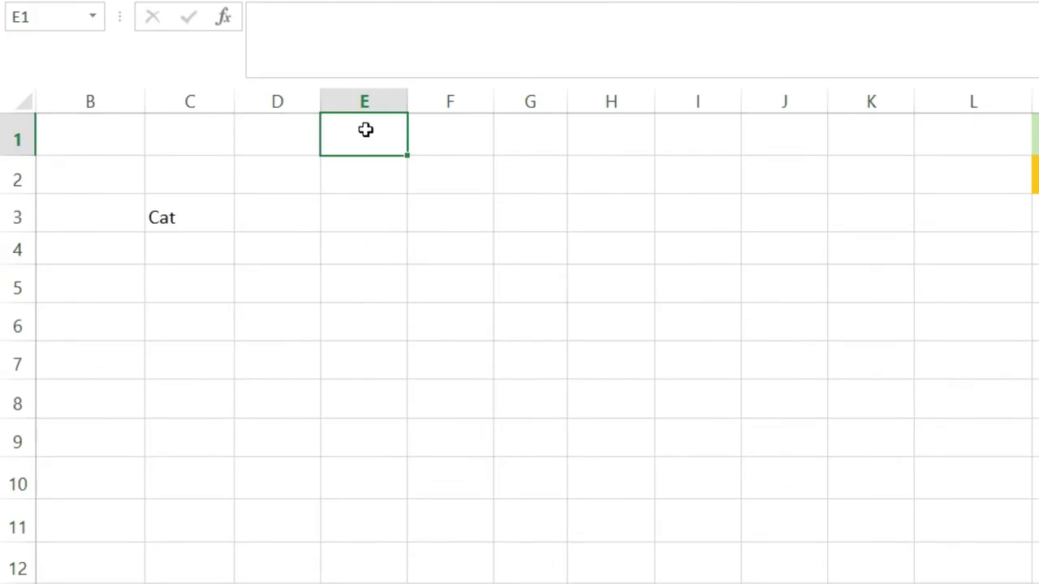
text(2)
click(366, 173)
text(4)
click(554, 211)
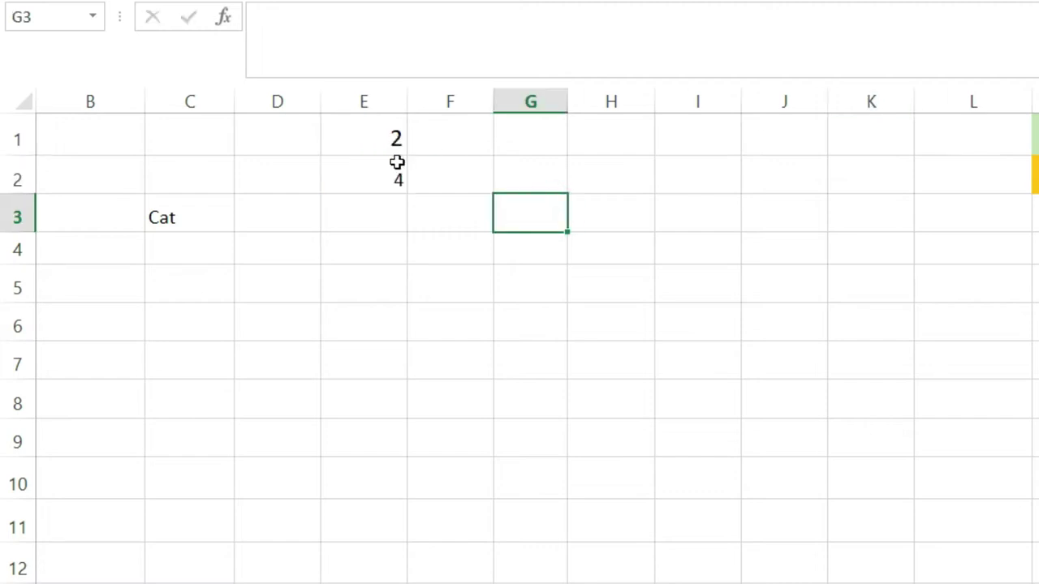
Fill the 2, 4 series from E1:E2 down to E10, giving even numbers through 20
drag(377, 132, 386, 176)
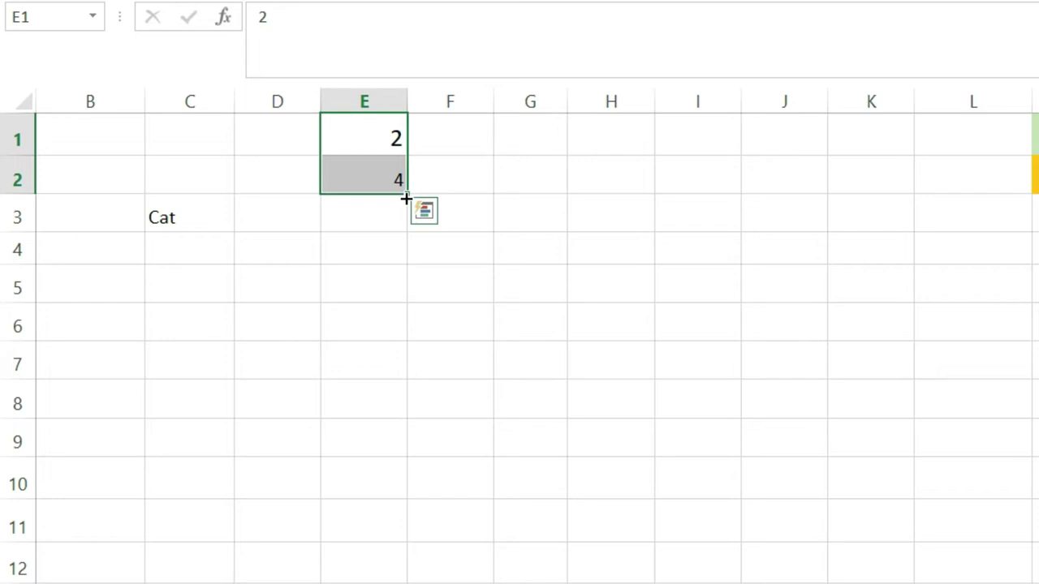
drag(407, 195, 419, 492)
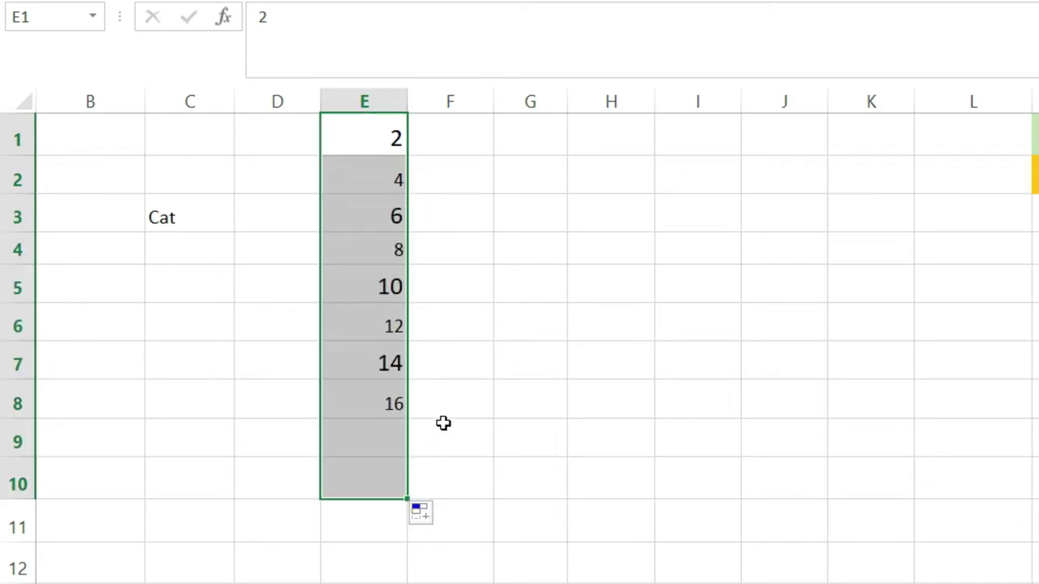
click(516, 349)
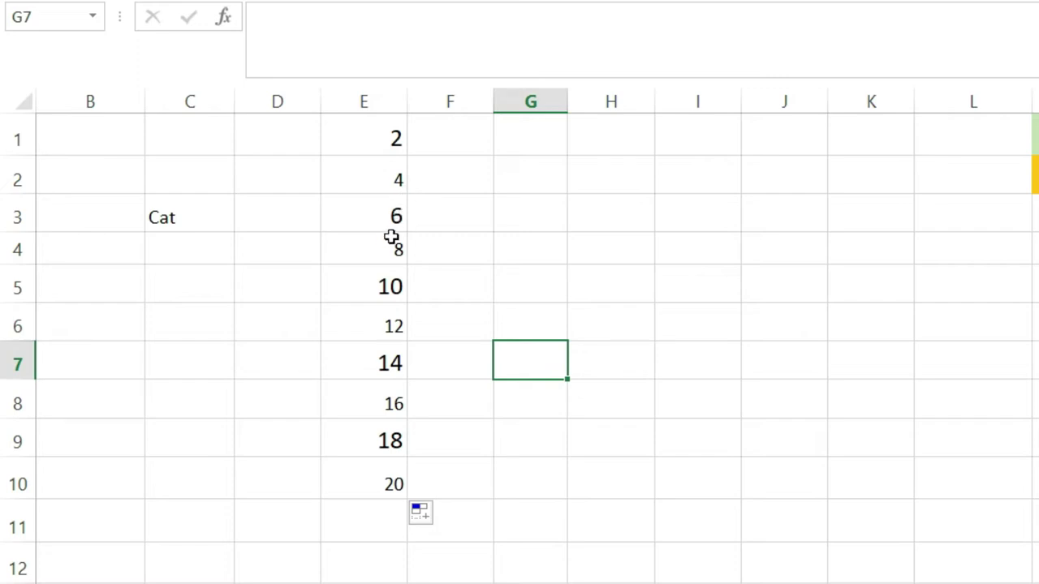
mouse_move(422, 521)
Fill the 10 from E5 rightward across row 5 through column K
click(392, 285)
drag(392, 286, 392, 285)
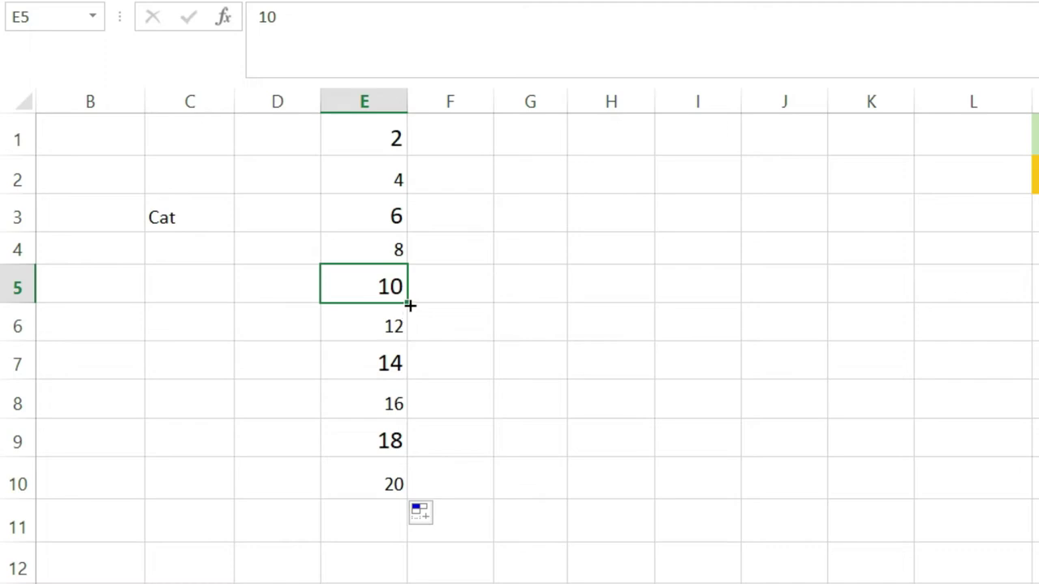
drag(410, 305, 811, 311)
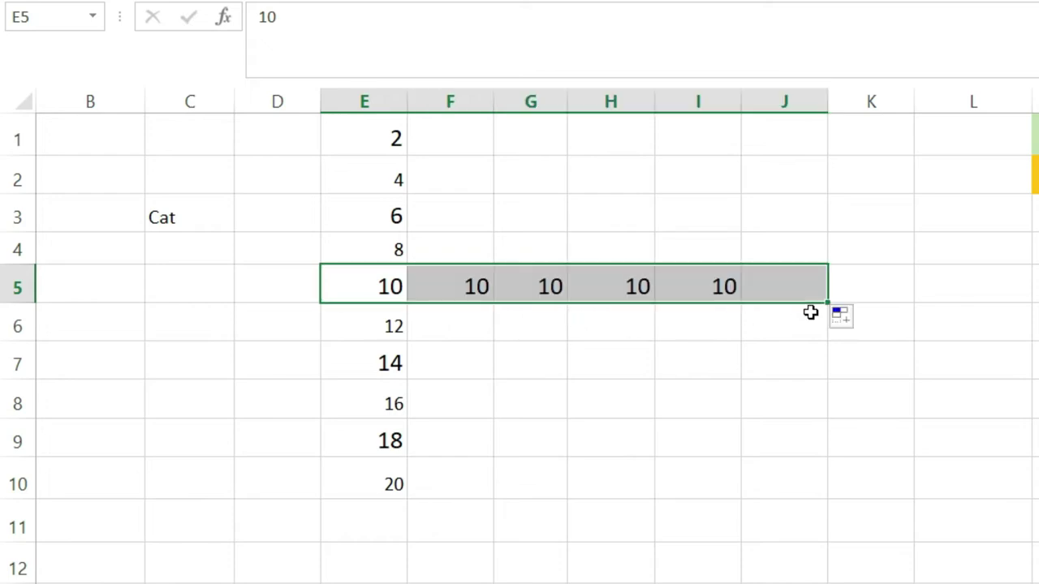
click(764, 395)
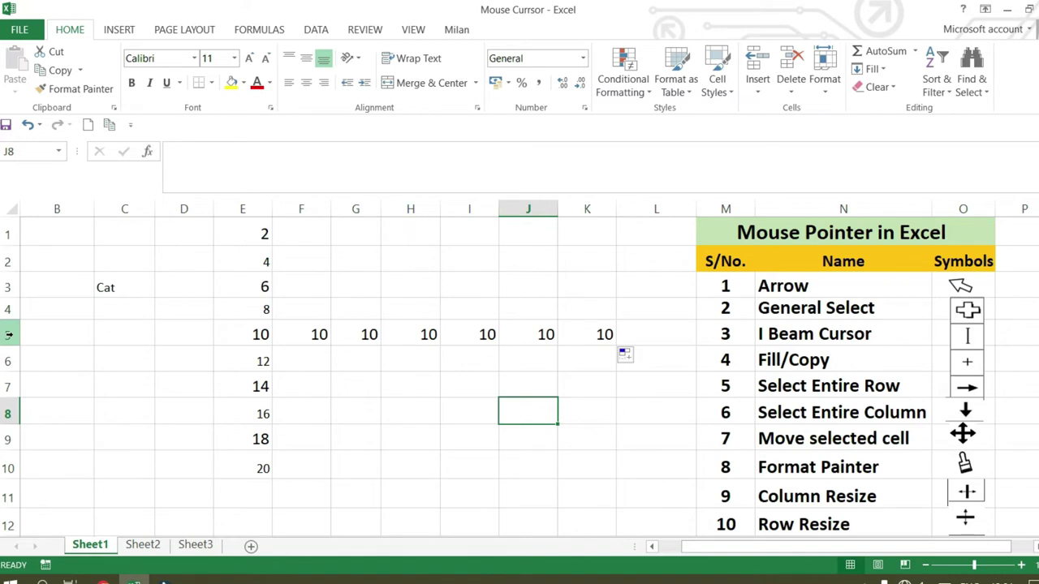
click(8, 335)
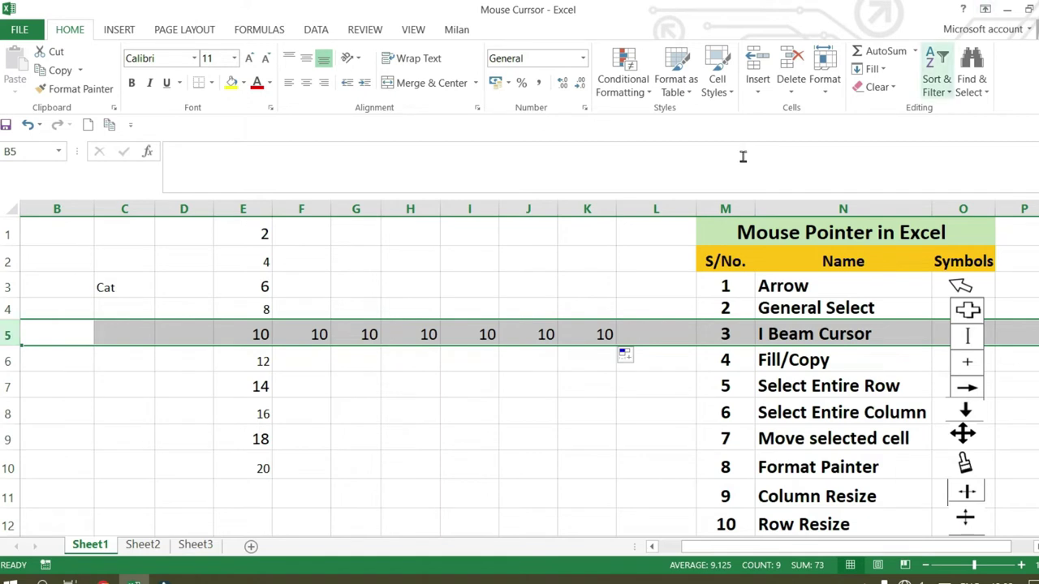
click(553, 258)
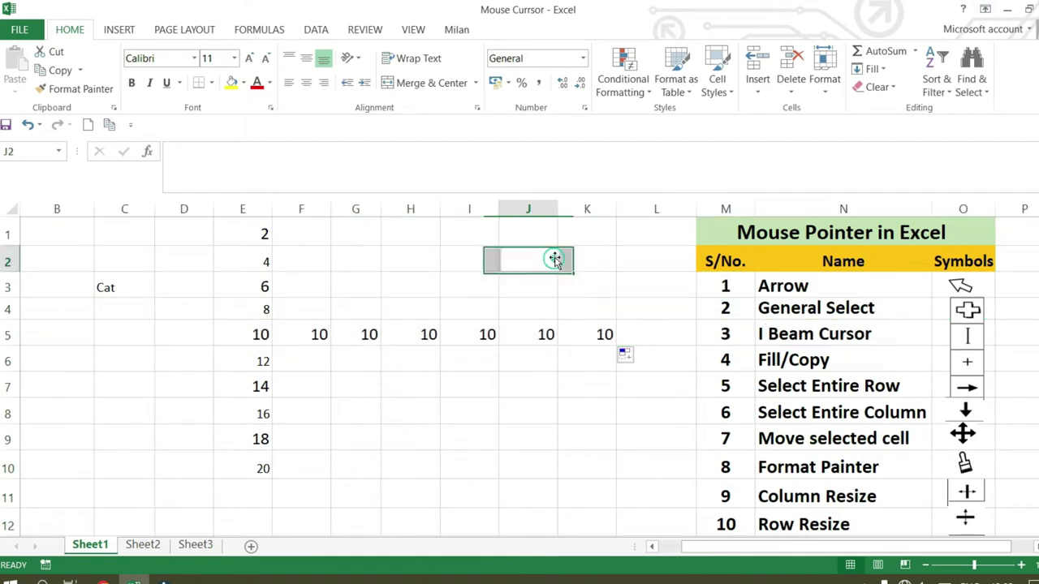
click(411, 210)
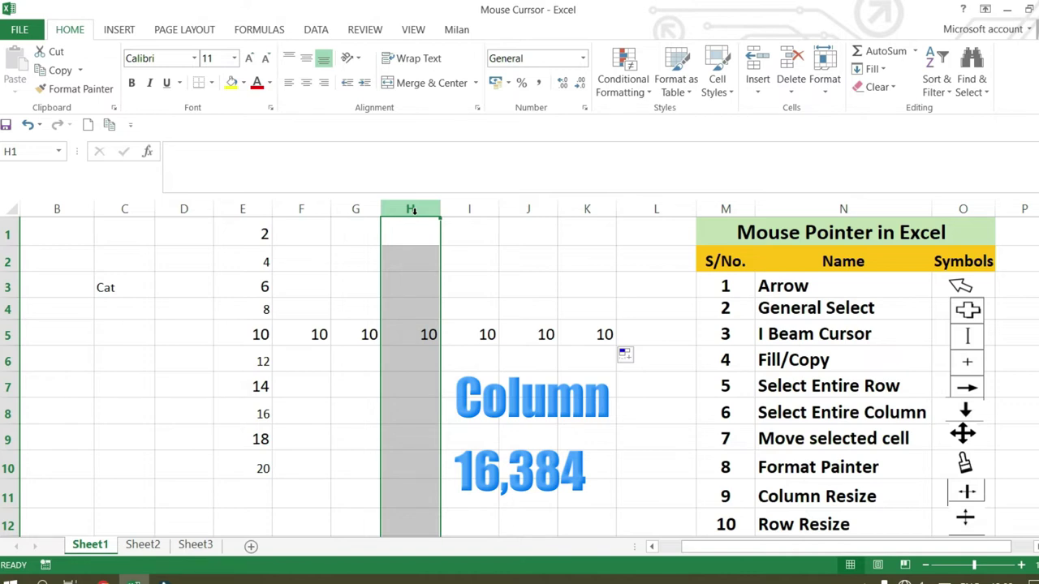
click(654, 364)
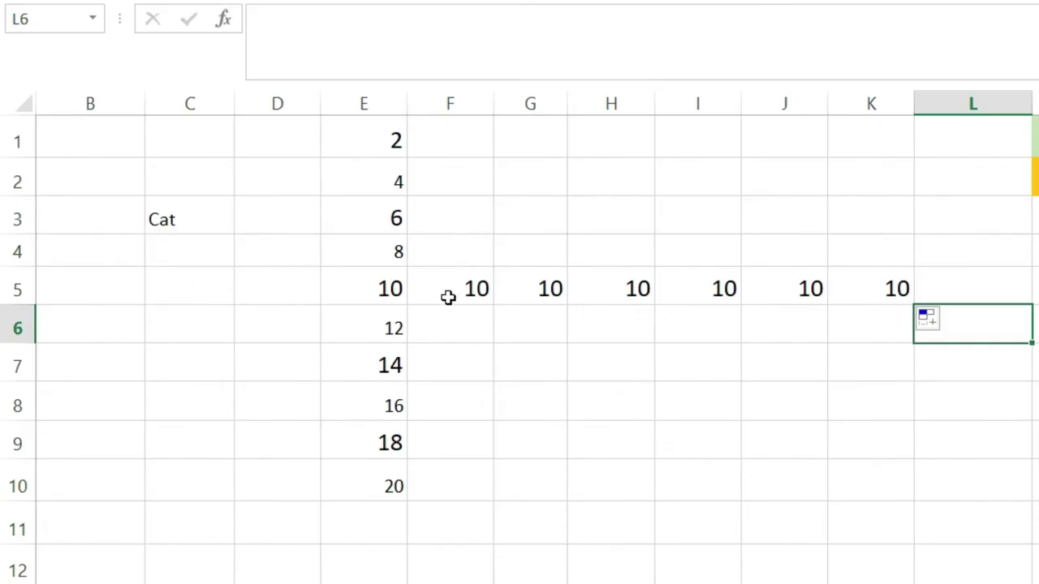
Drag the E3:F5 block of numbers to a new spot near H7:I9
click(391, 218)
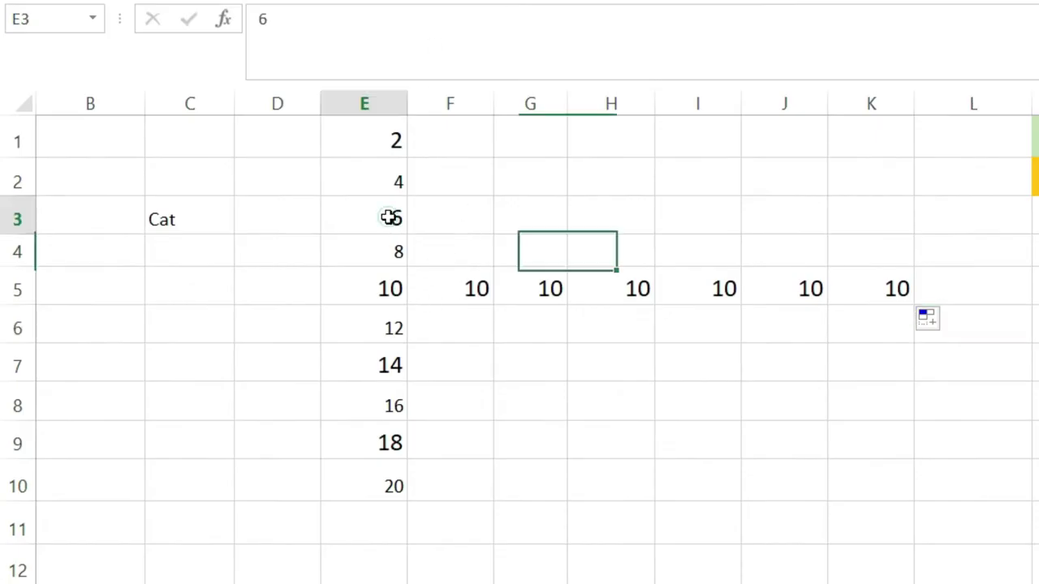
drag(390, 218, 477, 289)
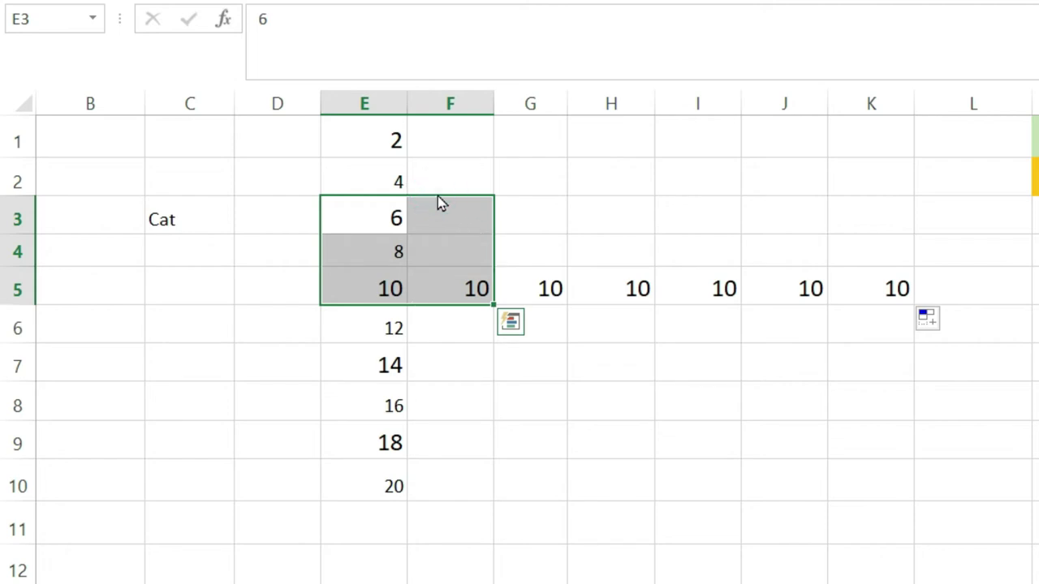
mouse_move(438, 197)
mouse_down()
mouse_move(714, 380)
mouse_move(796, 405)
mouse_up()
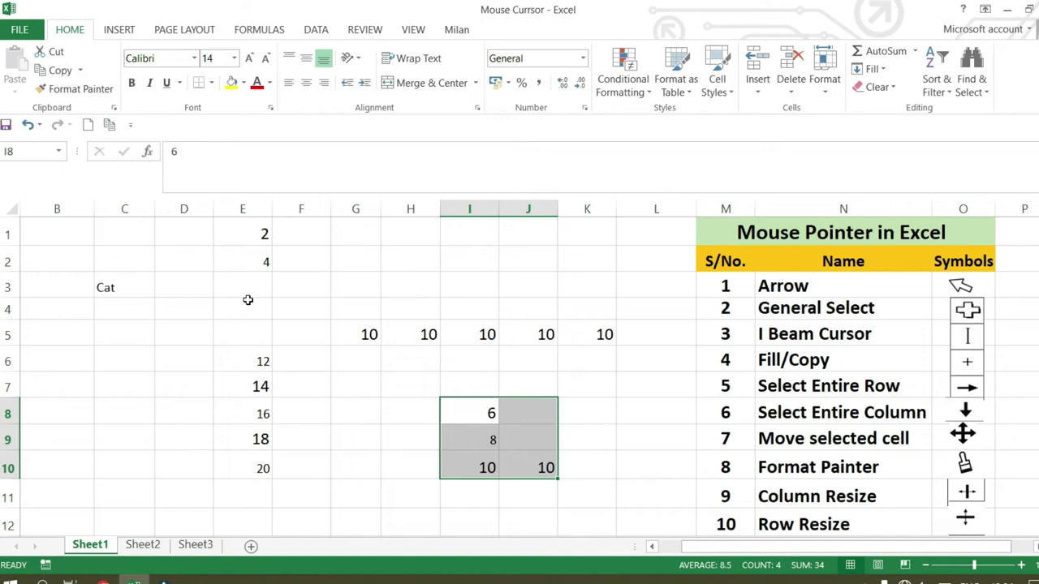
click(350, 380)
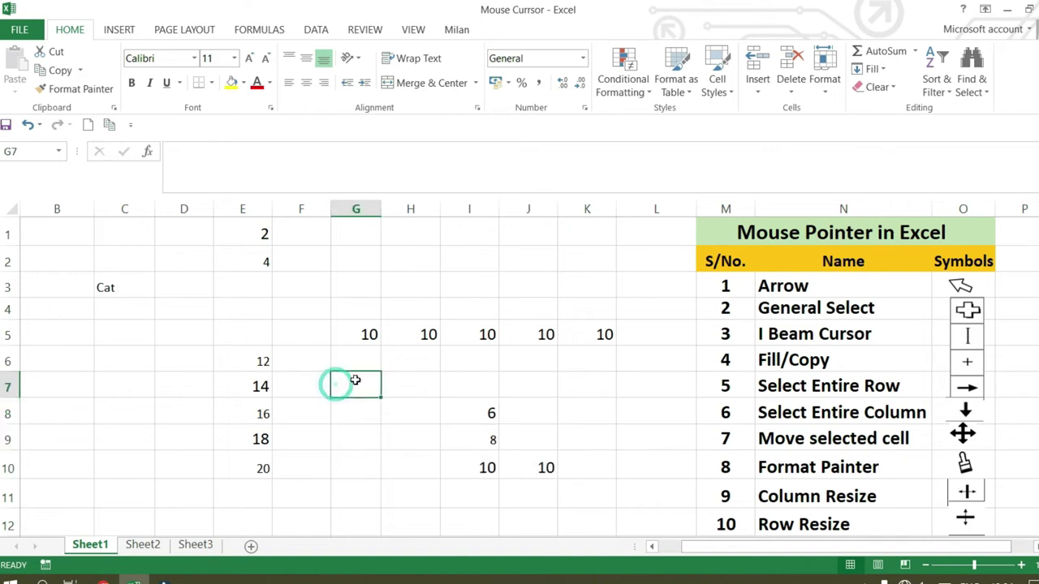
Undo the move with Ctrl+Z so the block returns to E3:F5, then select F5
key(ctrl+z)
click(465, 379)
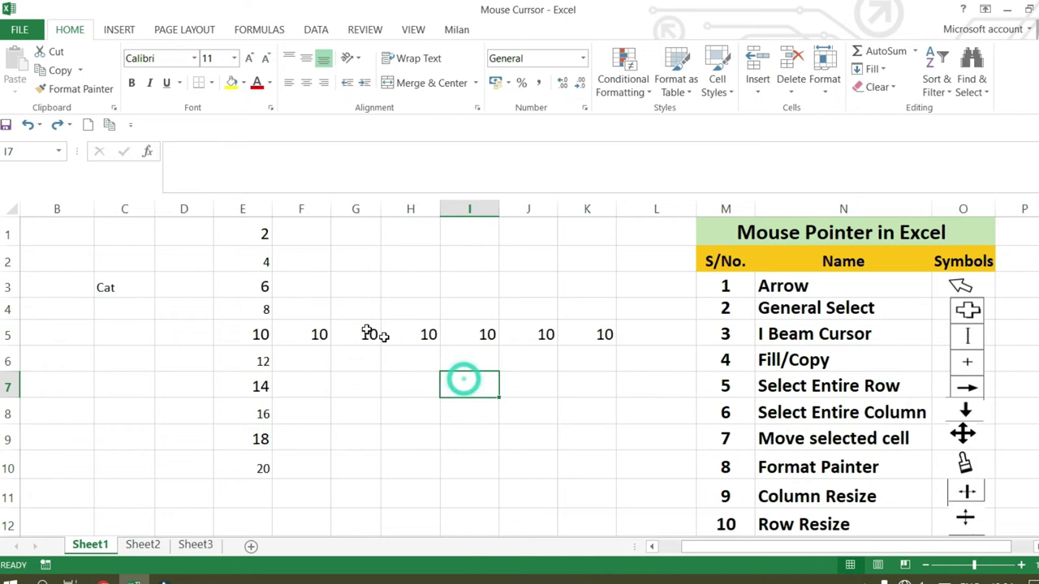
click(319, 334)
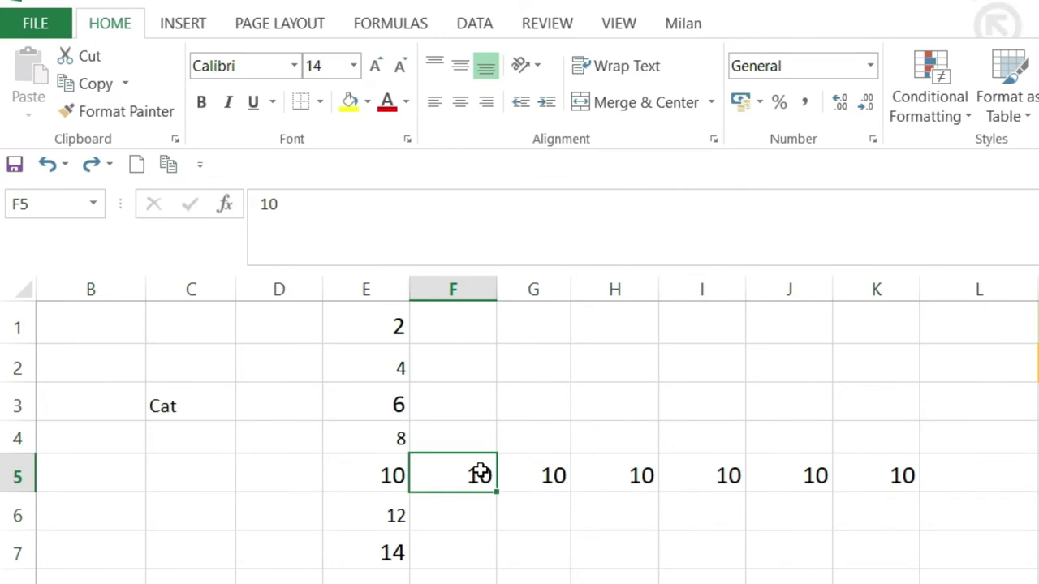
Format the 10 in F5 as bold red text, centred in the cell
click(197, 104)
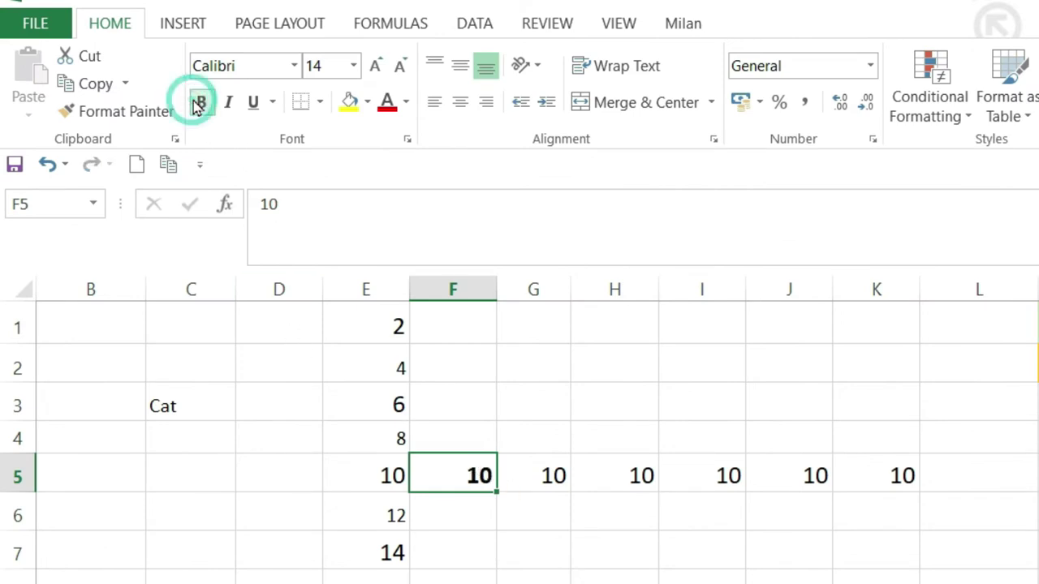
click(405, 102)
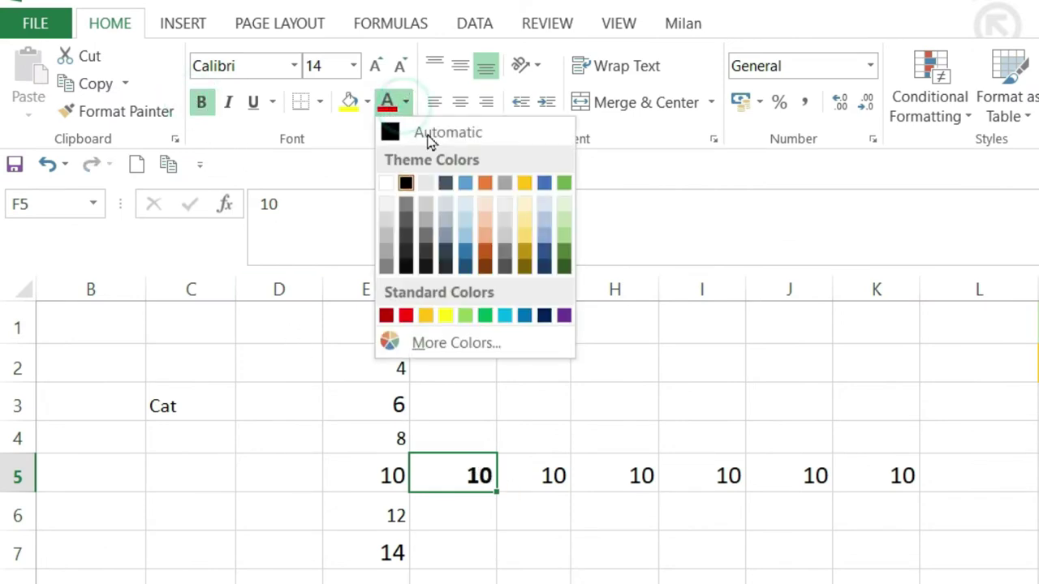
click(406, 313)
click(586, 380)
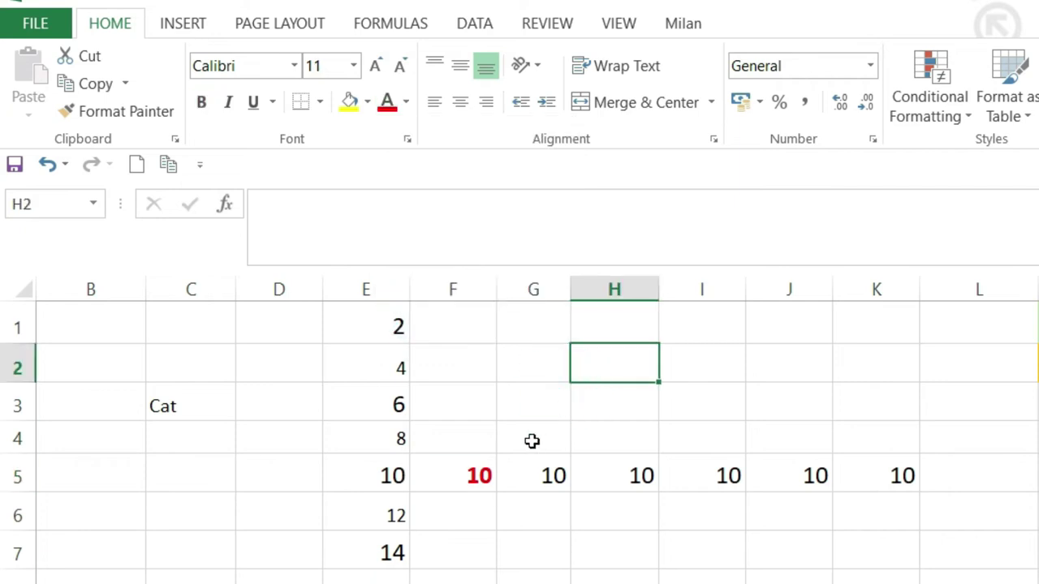
click(475, 475)
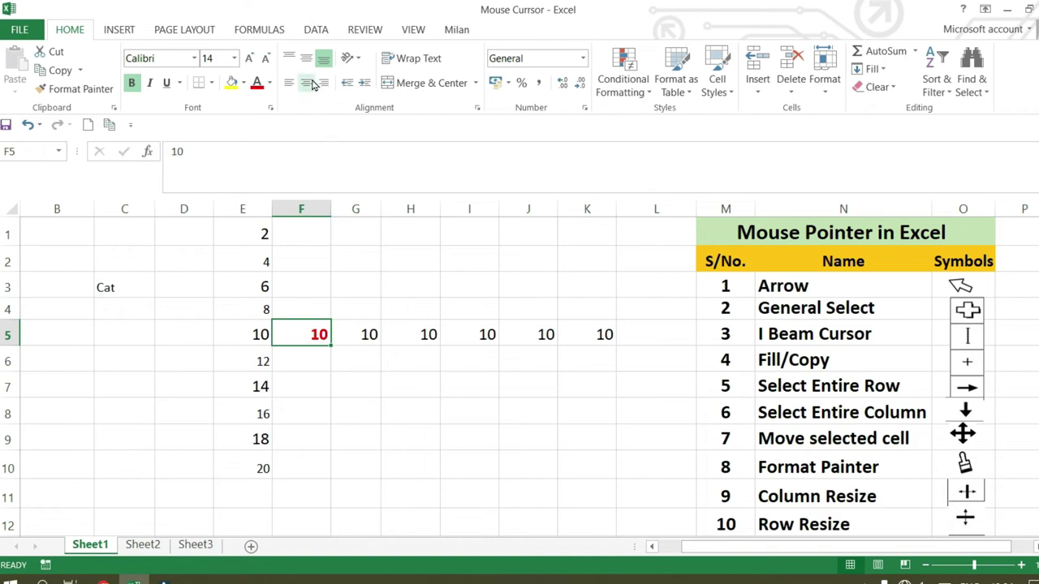
click(311, 83)
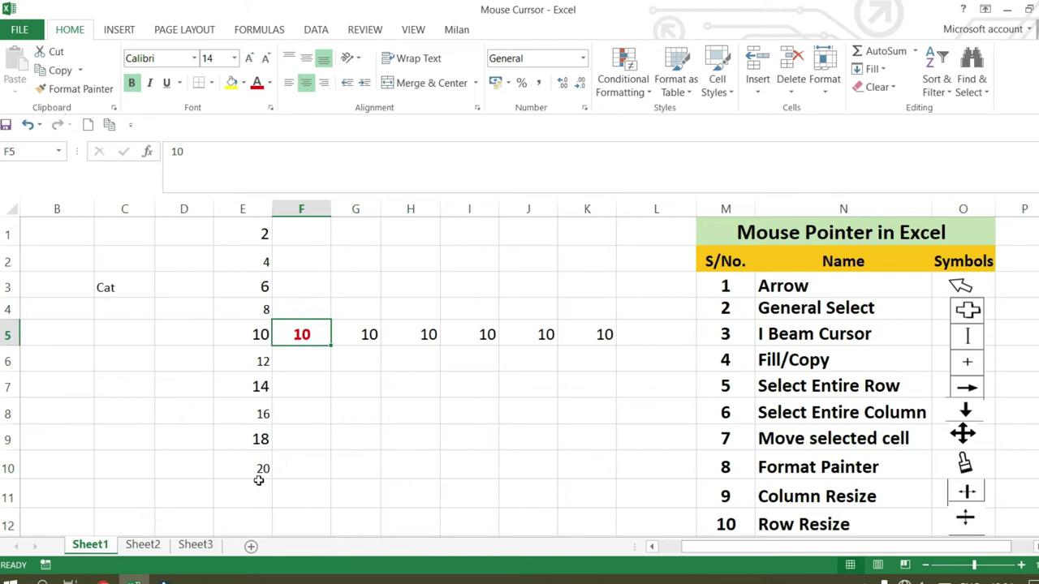
Use Format Painter to copy F5's bold red centred formatting onto the 2 in E1
click(501, 380)
click(307, 334)
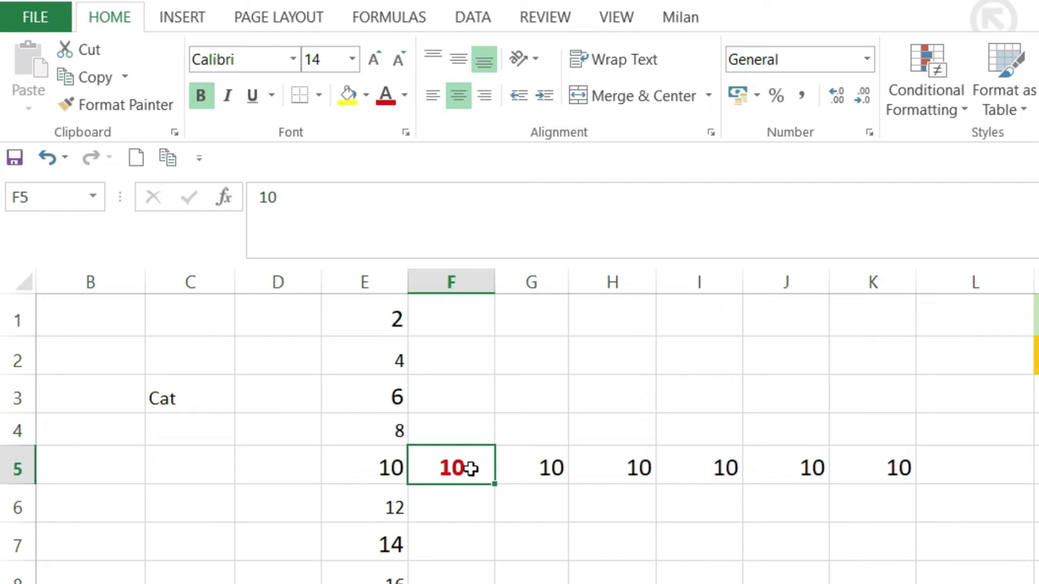
click(133, 107)
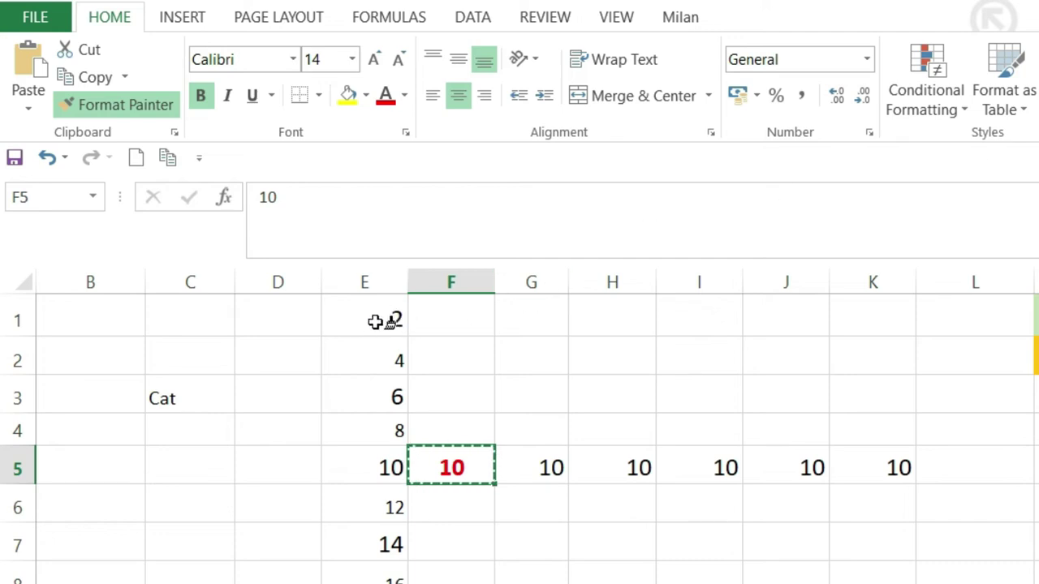
click(380, 322)
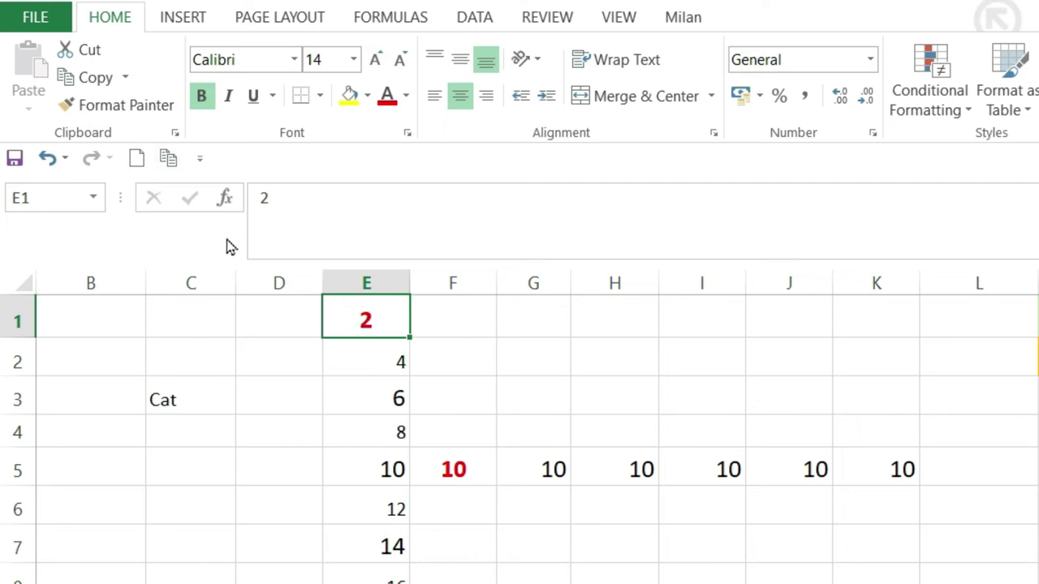
click(108, 114)
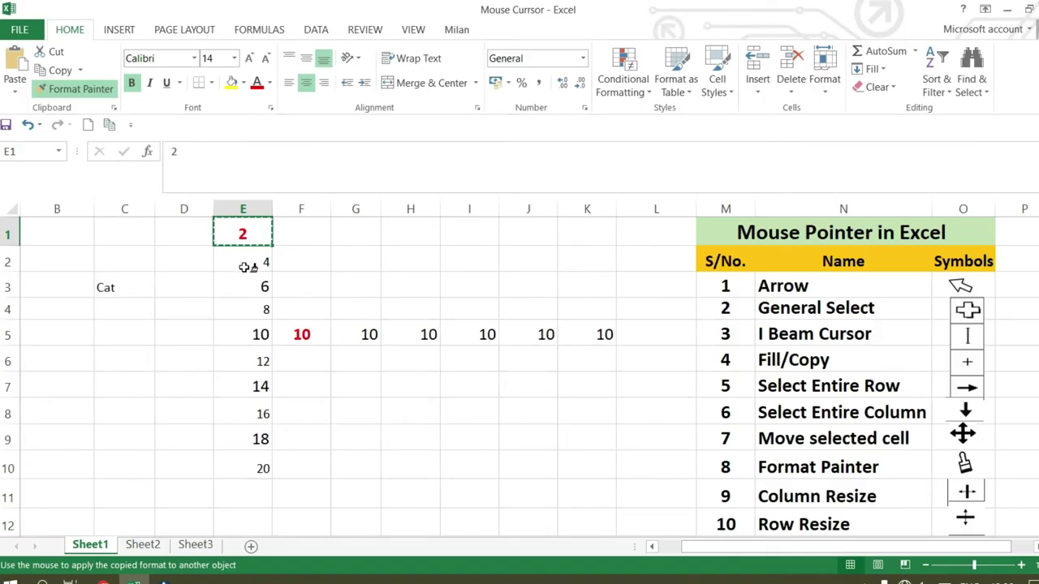
Paint E1's bold red formatting down E2:E10 so the entire 2–20 series matches
drag(241, 259, 240, 357)
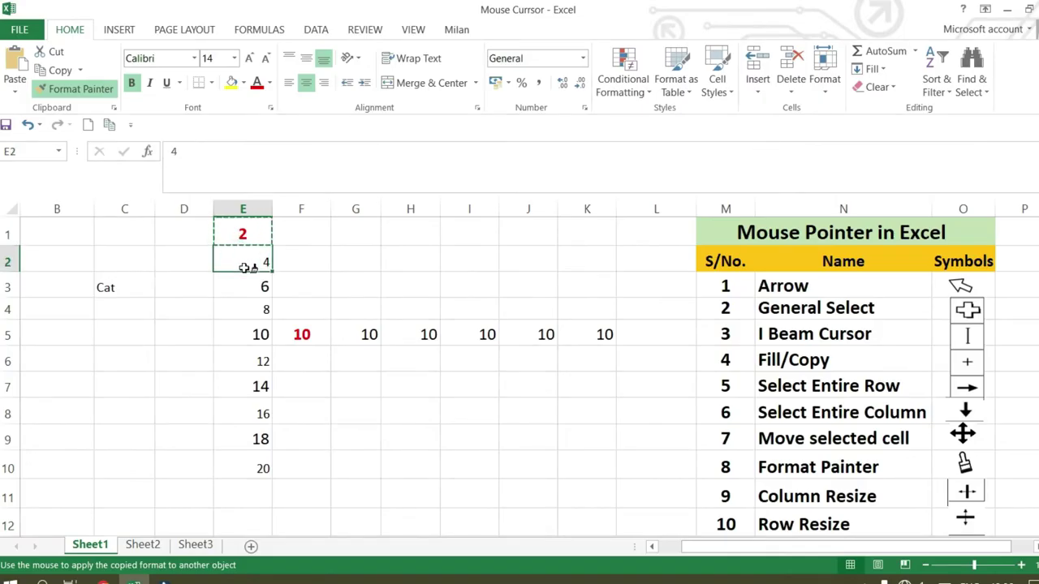
drag(240, 357, 256, 448)
click(508, 386)
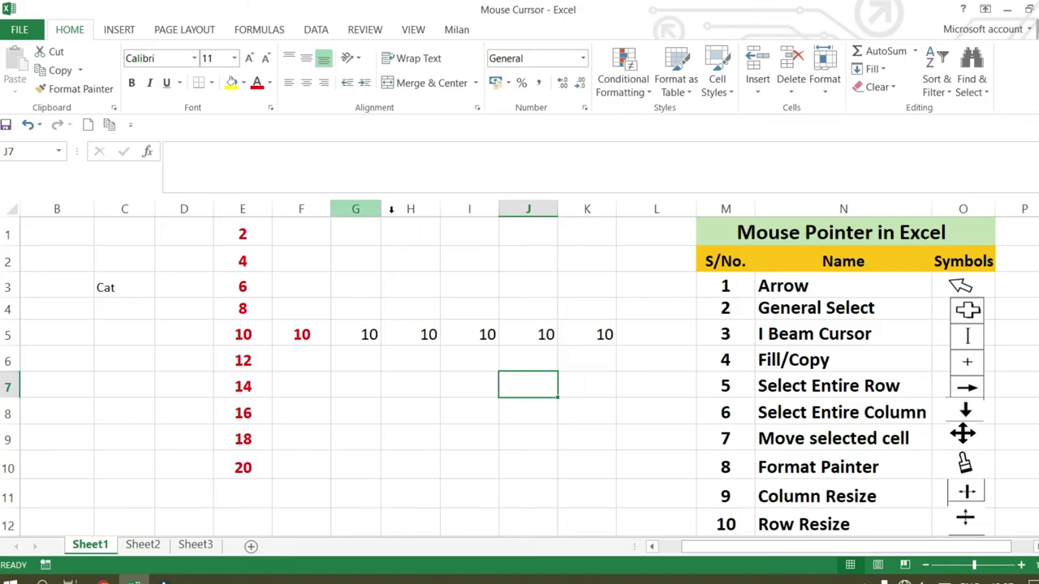
Widen column G by dragging its border and drag row 5's border down to make it taller
drag(569, 136, 569, 136)
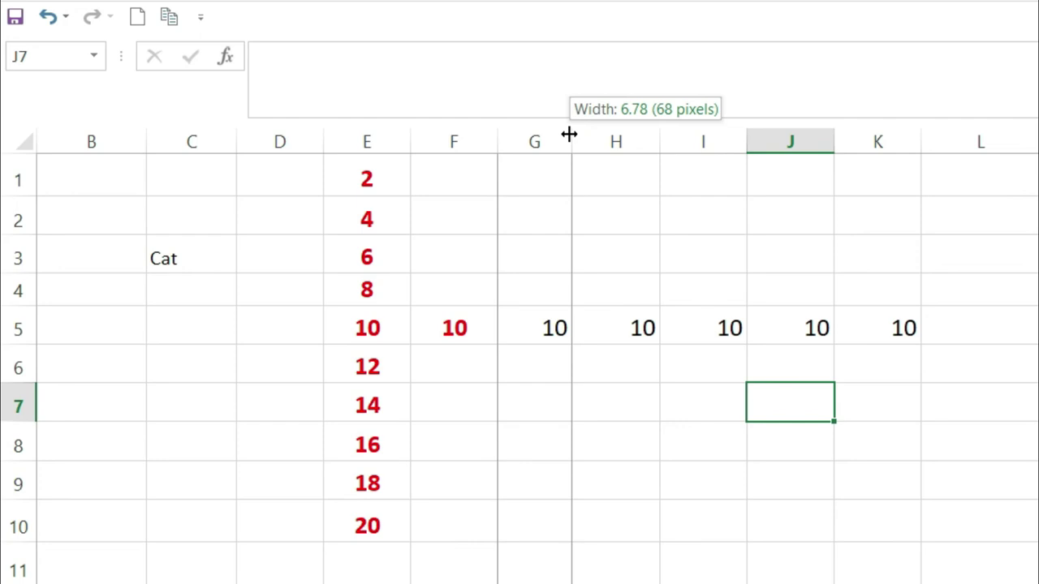
mouse_move(569, 136)
mouse_down()
mouse_move(524, 134)
mouse_move(649, 130)
mouse_move(634, 134)
mouse_up()
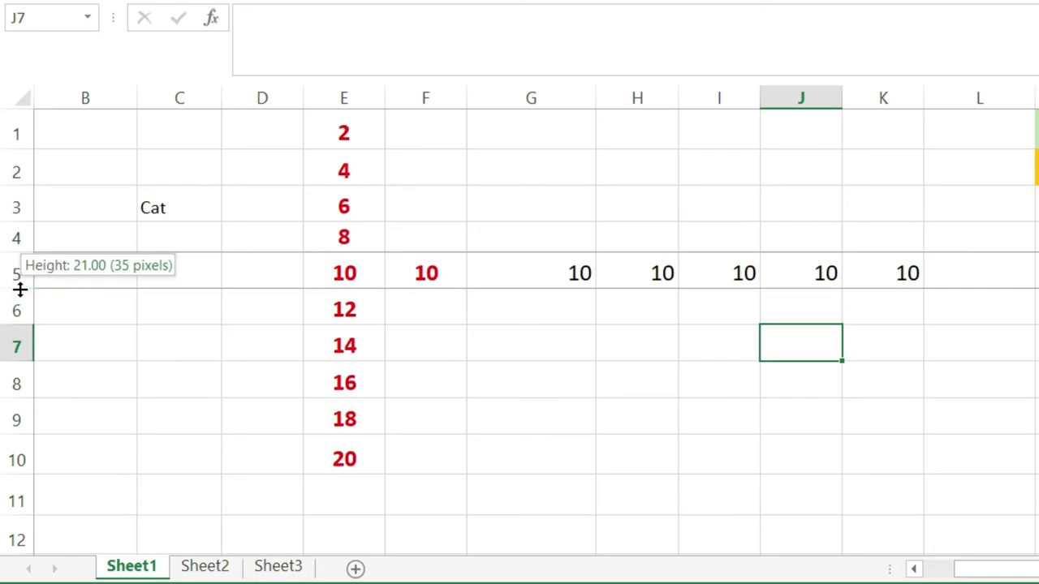
mouse_move(20, 288)
mouse_down()
mouse_move(32, 345)
mouse_move(43, 266)
mouse_move(37, 297)
mouse_up()
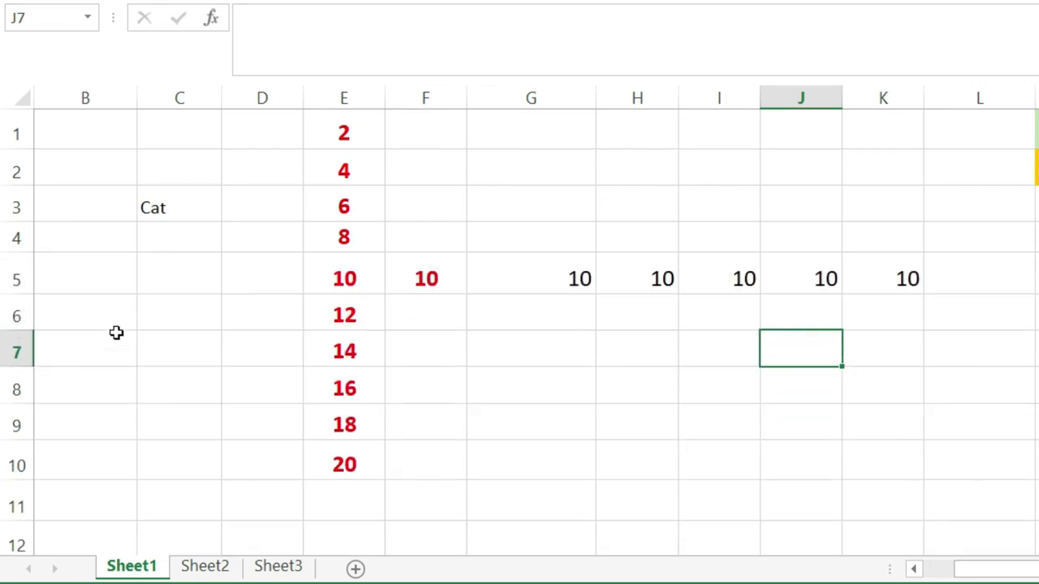
click(404, 373)
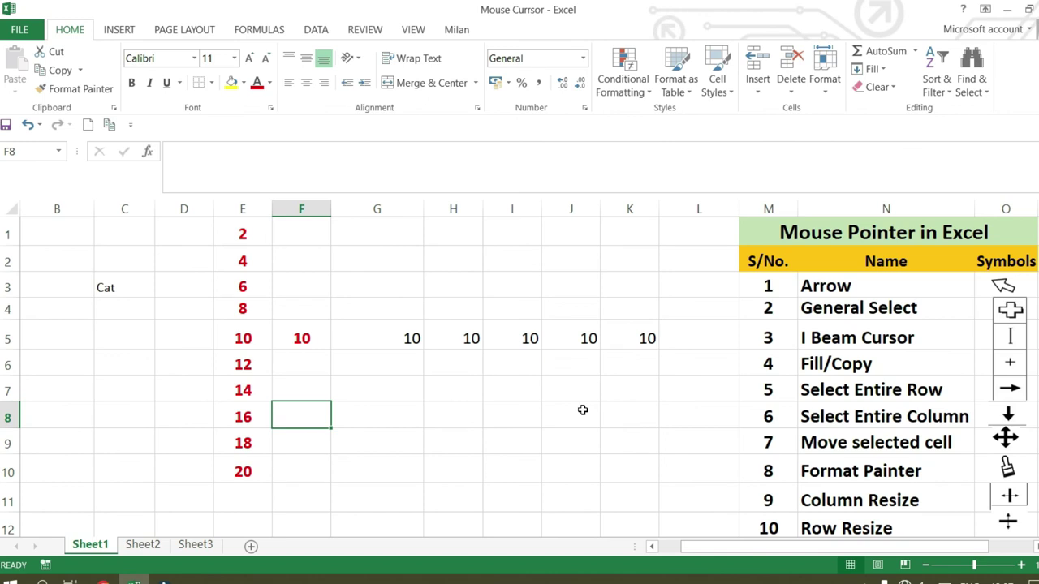
Scroll down the sheet to show row 13, 'Not Enough Space ####'
scroll(953, 464, down, 1)
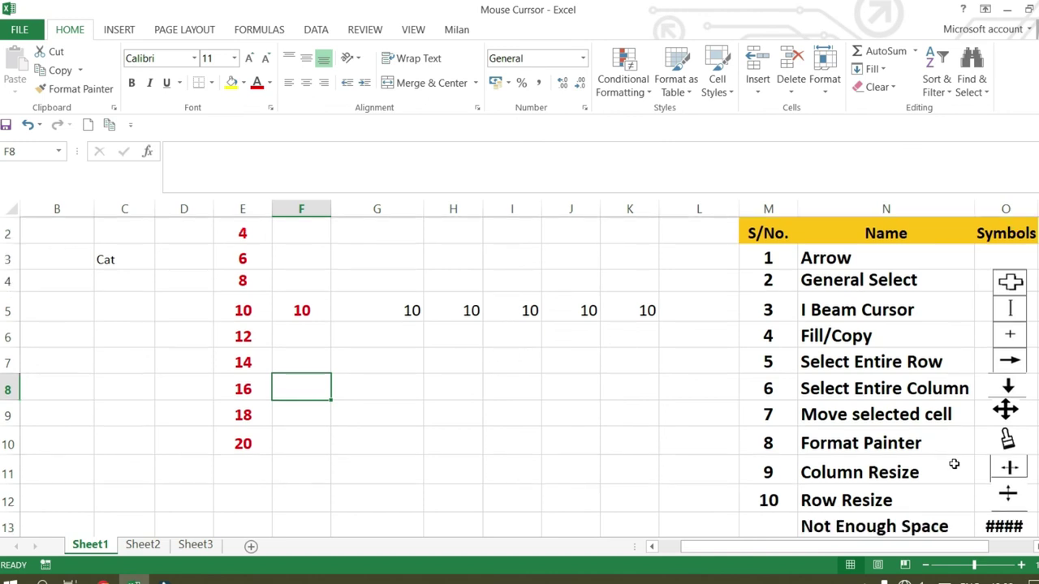
scroll(954, 463, down, 2)
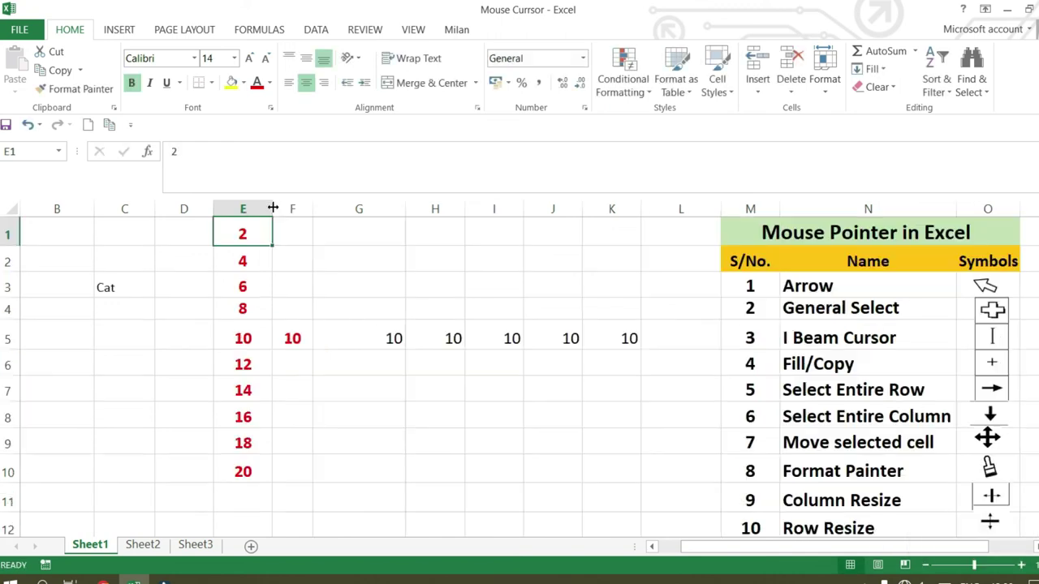
Narrow column E until its values 10 to 20 show as # while 2 to 8 still fit
mouse_move(271, 204)
mouse_down()
mouse_move(221, 208)
mouse_move(234, 208)
mouse_up()
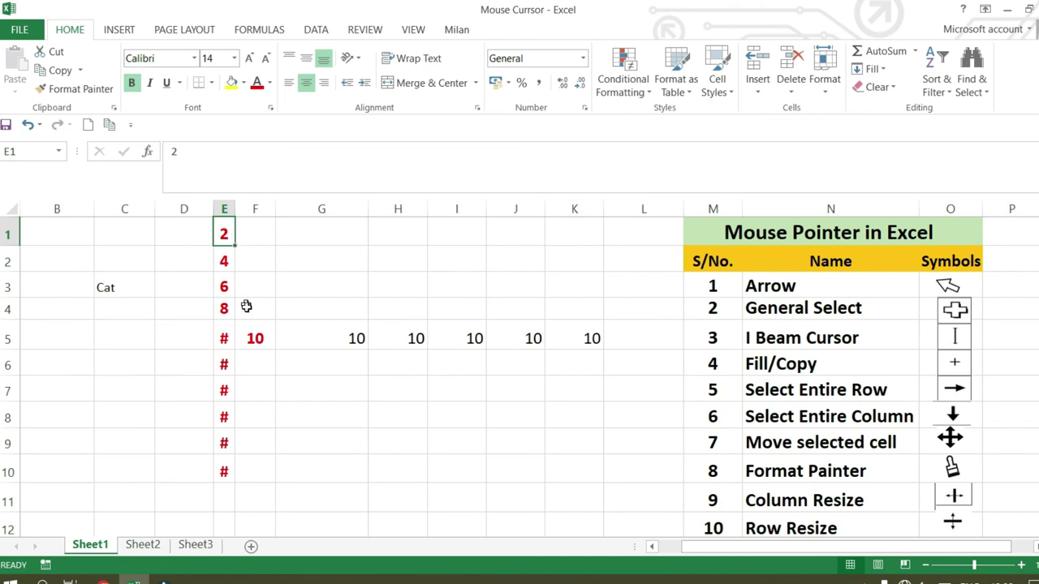